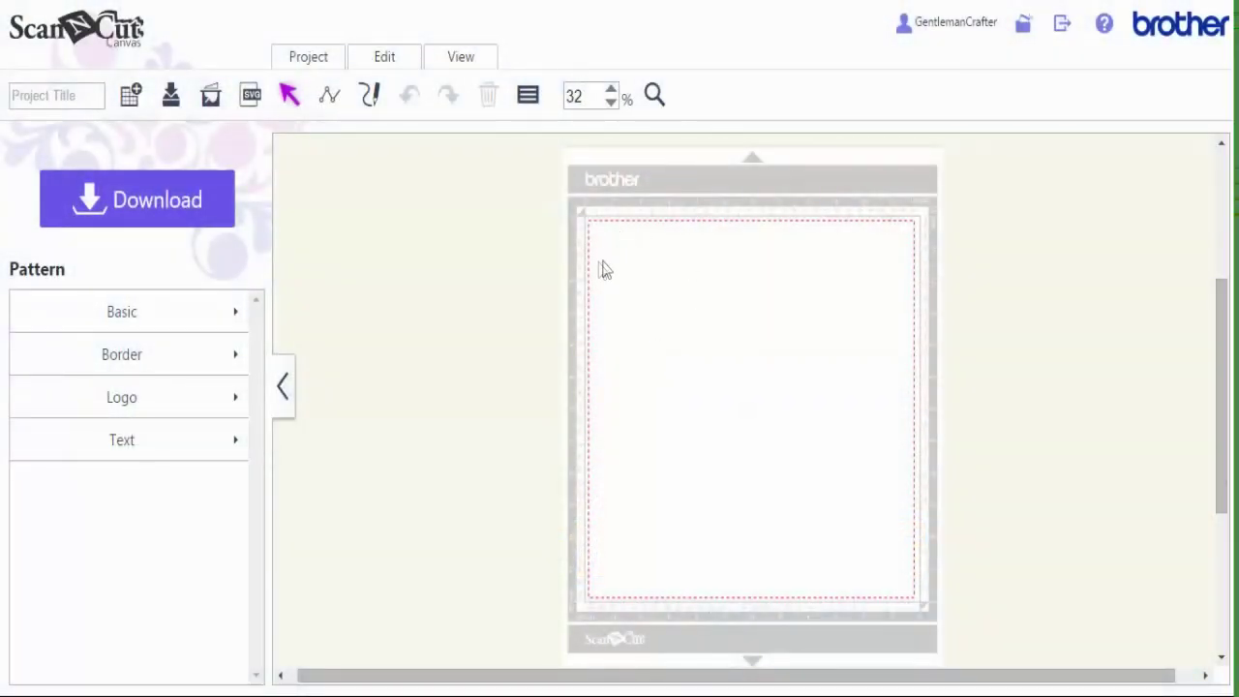
- Title the project 'Score Line', hide the Pattern panel, and zoom into the mat's top-left corner
{"action": "left_click", "coordinate": [92, 94]}
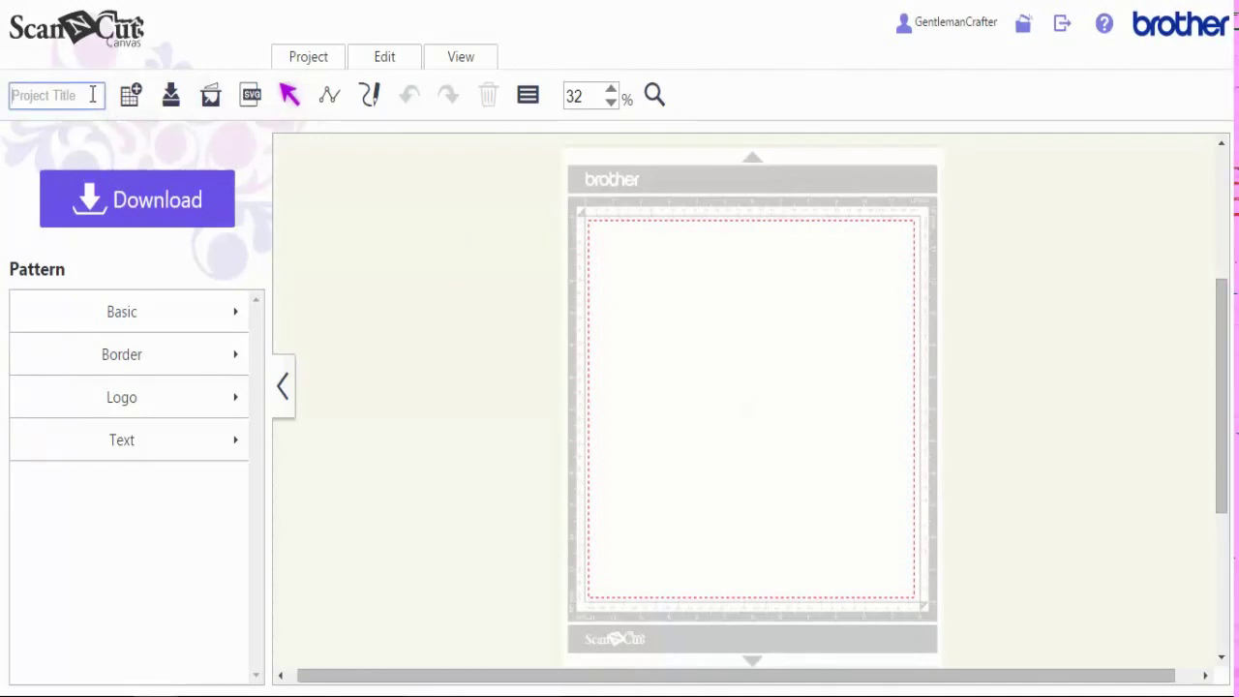
{"action": "type", "text": "Score Line"}
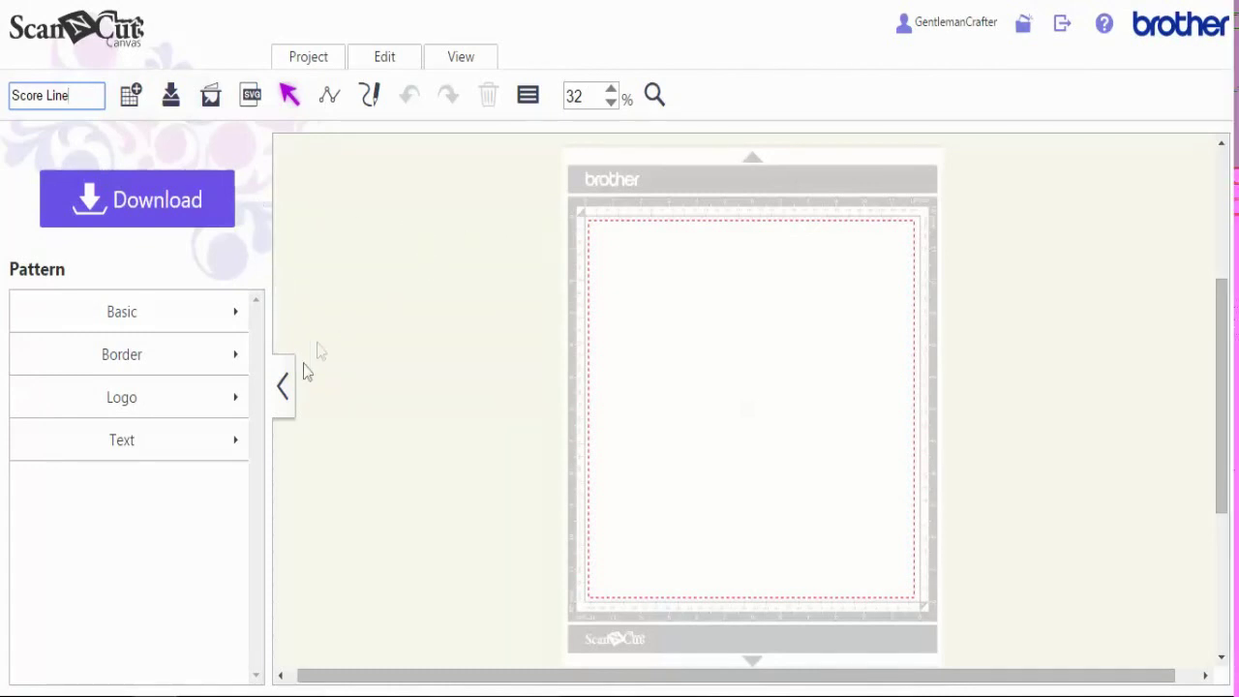
{"action": "left_click", "coordinate": [286, 389]}
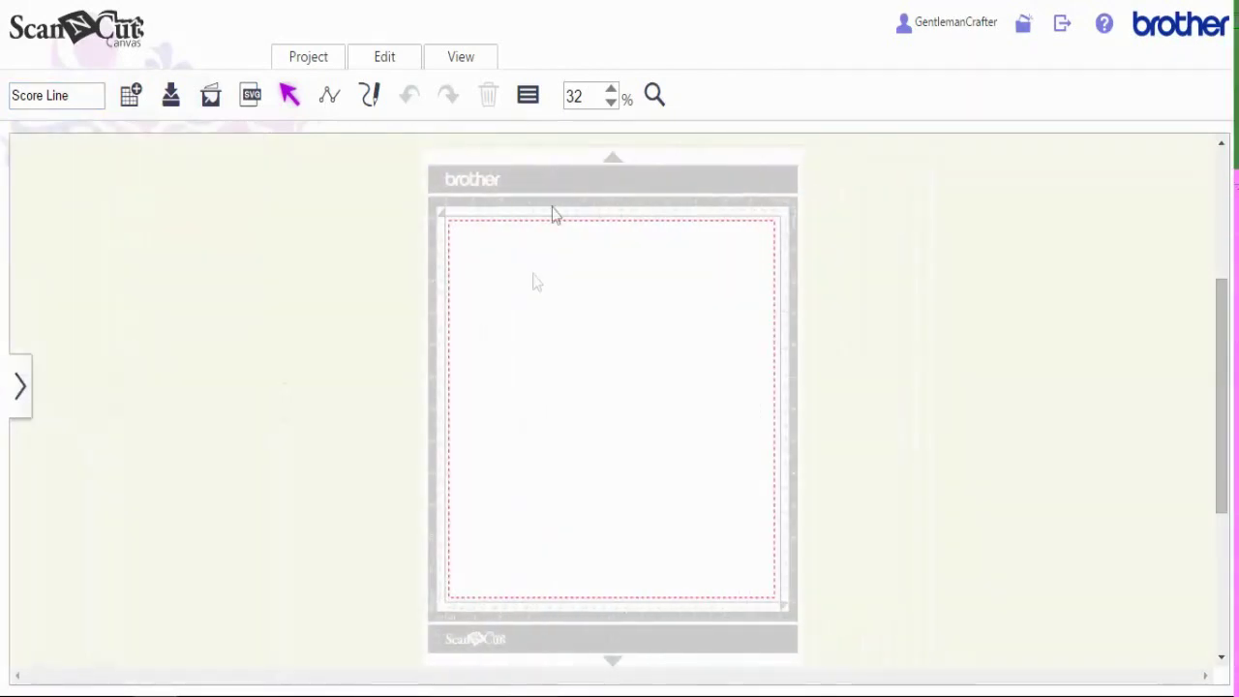
{"action": "left_click", "coordinate": [651, 97]}
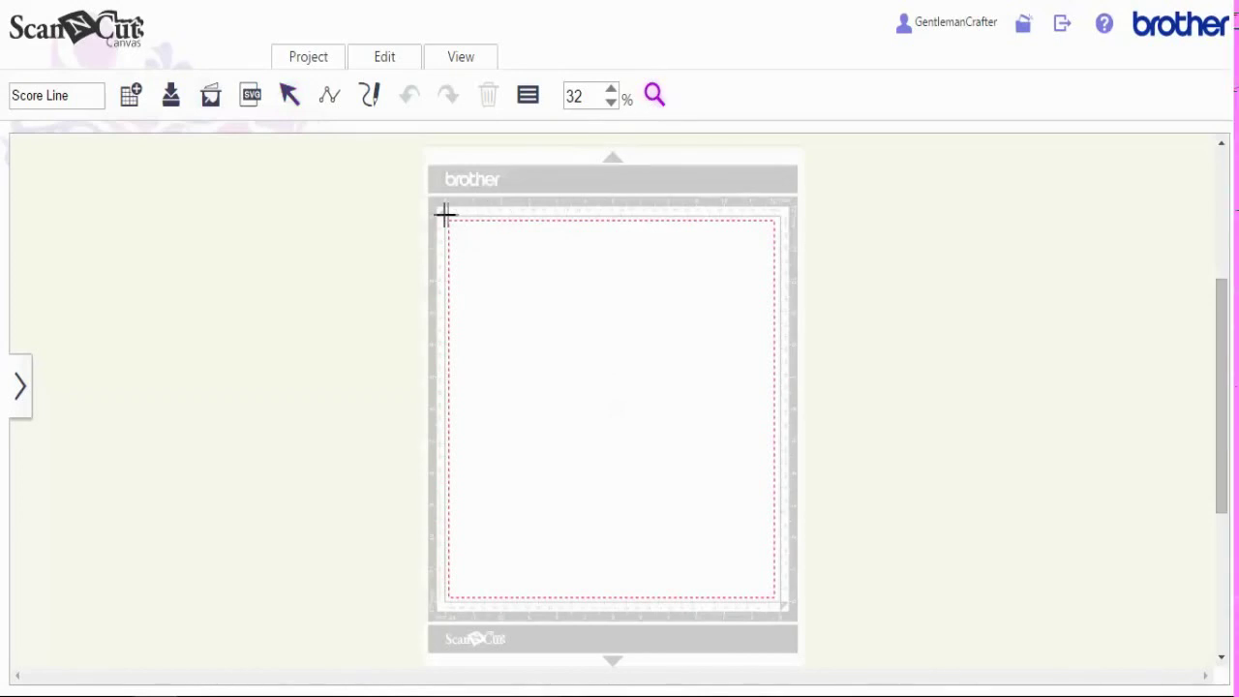
{"action": "left_click_drag", "start_coordinate": [491, 237], "coordinate": [630, 329]}
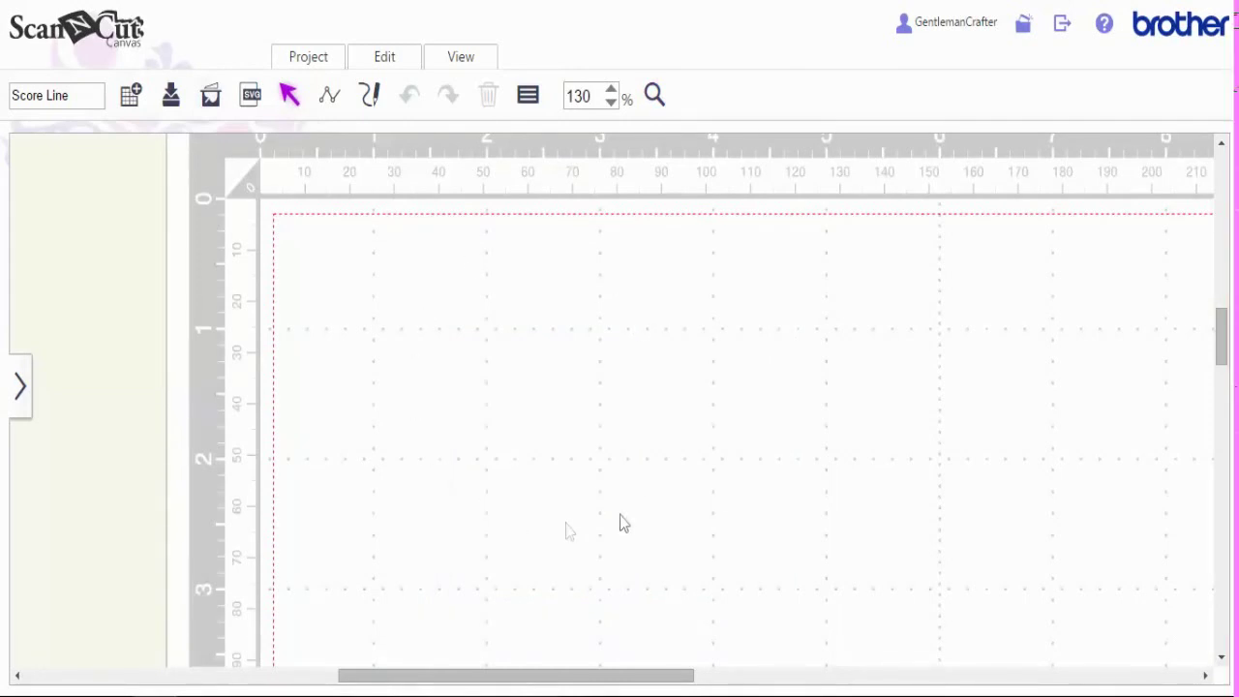
{"action": "left_click", "coordinate": [329, 97]}
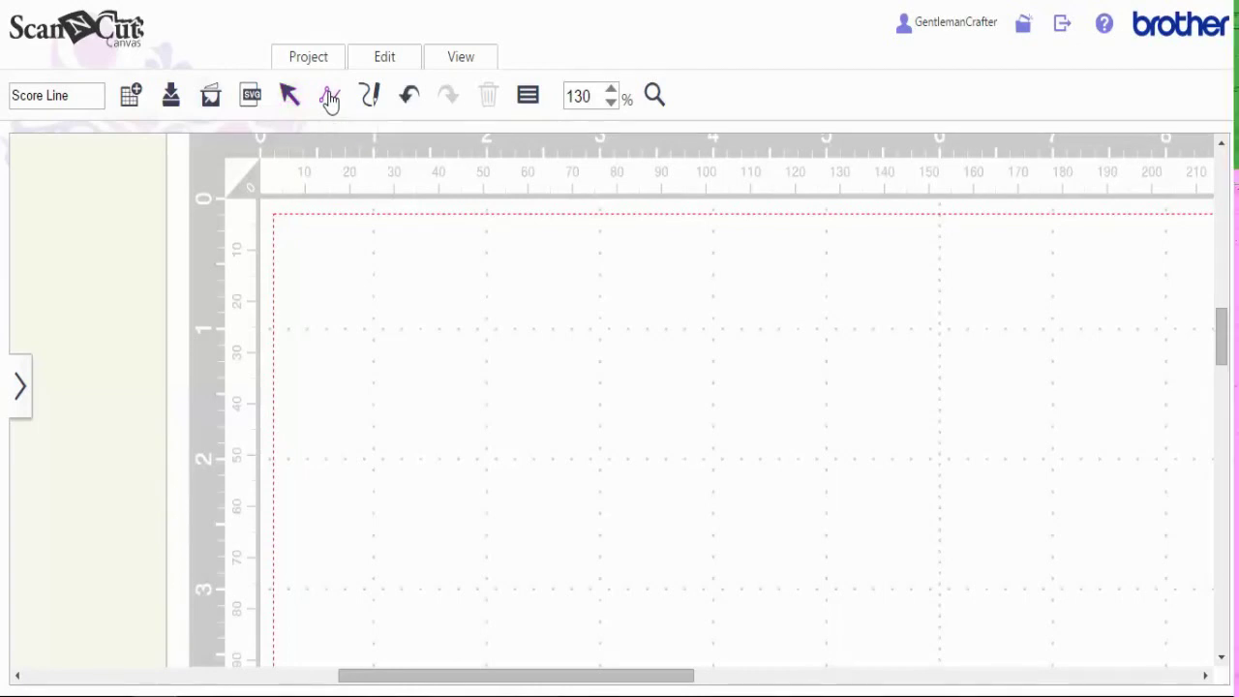
{"action": "left_click", "coordinate": [372, 332]}
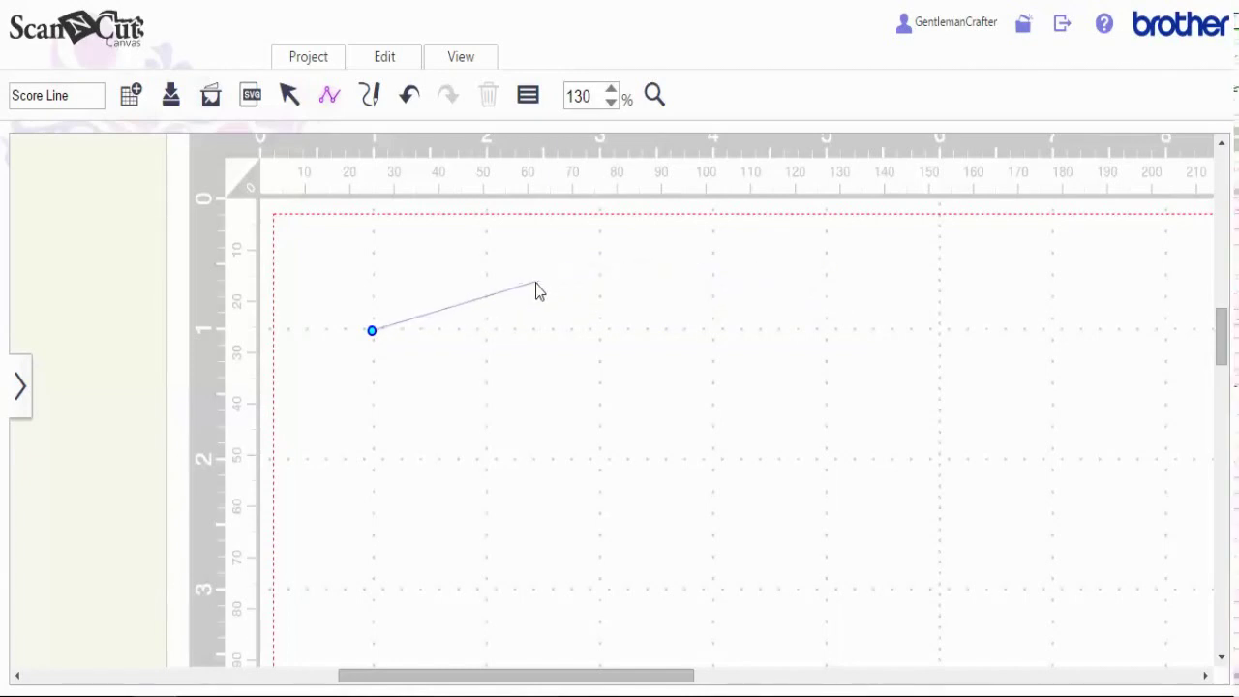
{"action": "left_click_drag", "start_coordinate": [535, 282], "coordinate": [738, 366]}
{"action": "left_click_drag", "start_coordinate": [787, 415], "coordinate": [865, 409]}
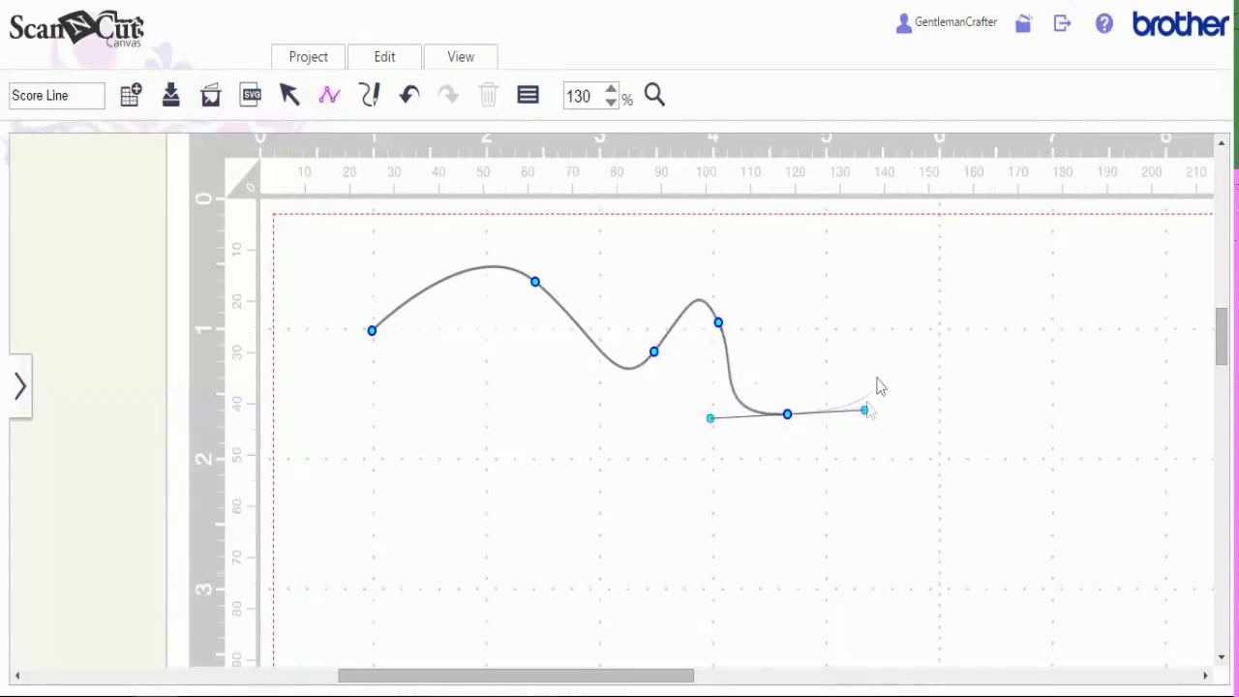
{"action": "left_click_drag", "start_coordinate": [878, 358], "coordinate": [877, 326]}
{"action": "double_click", "coordinate": [878, 331]}
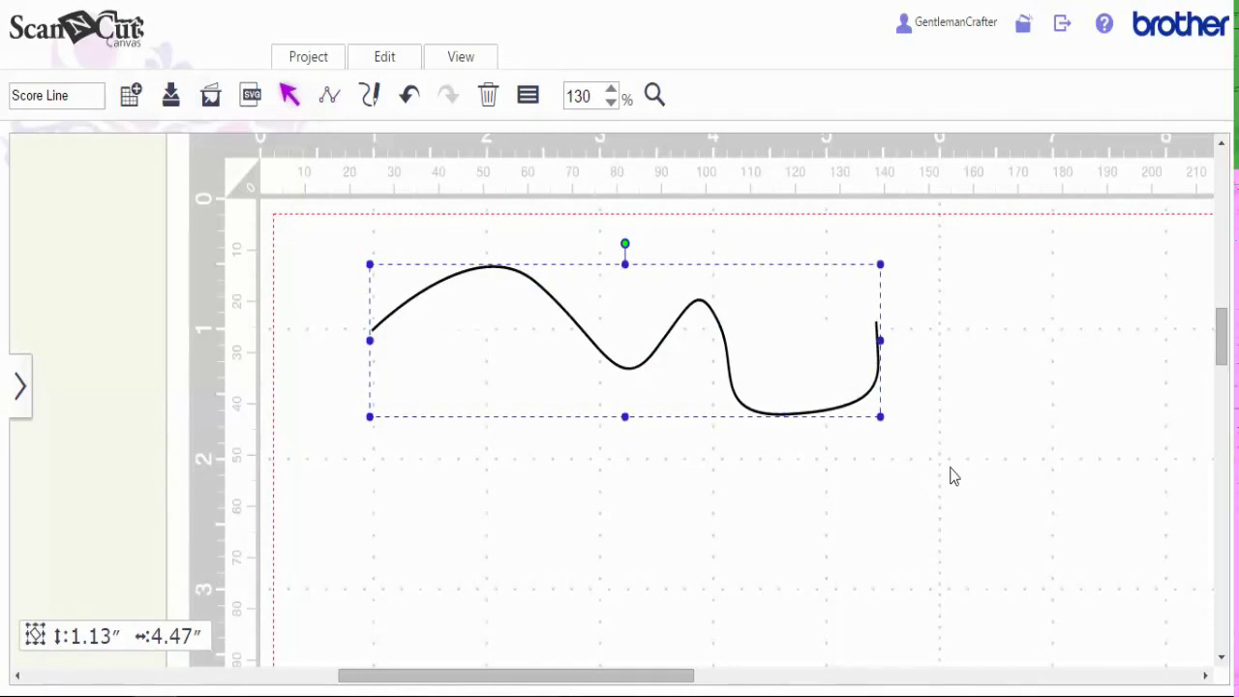
- Delete the practice curve and draw a 5.99″ by 0.97″ horizontal path with a downward diagonal end
{"action": "key", "text": "Delete"}
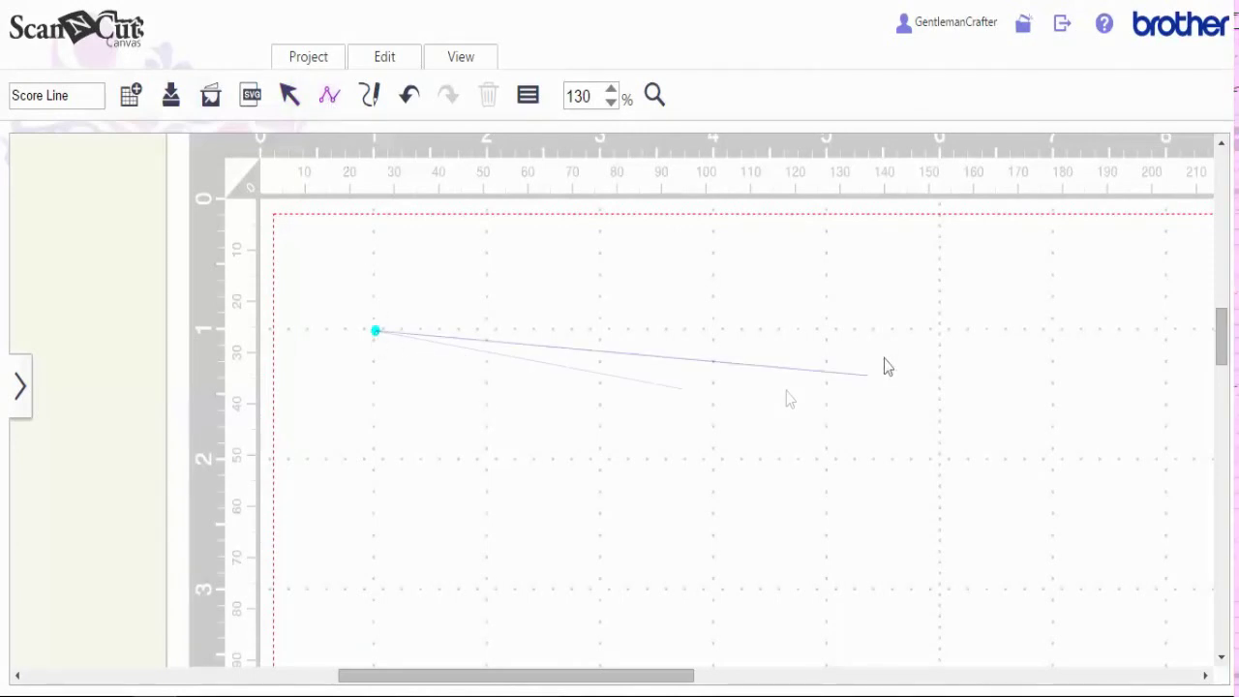
{"action": "left_click", "coordinate": [944, 332]}
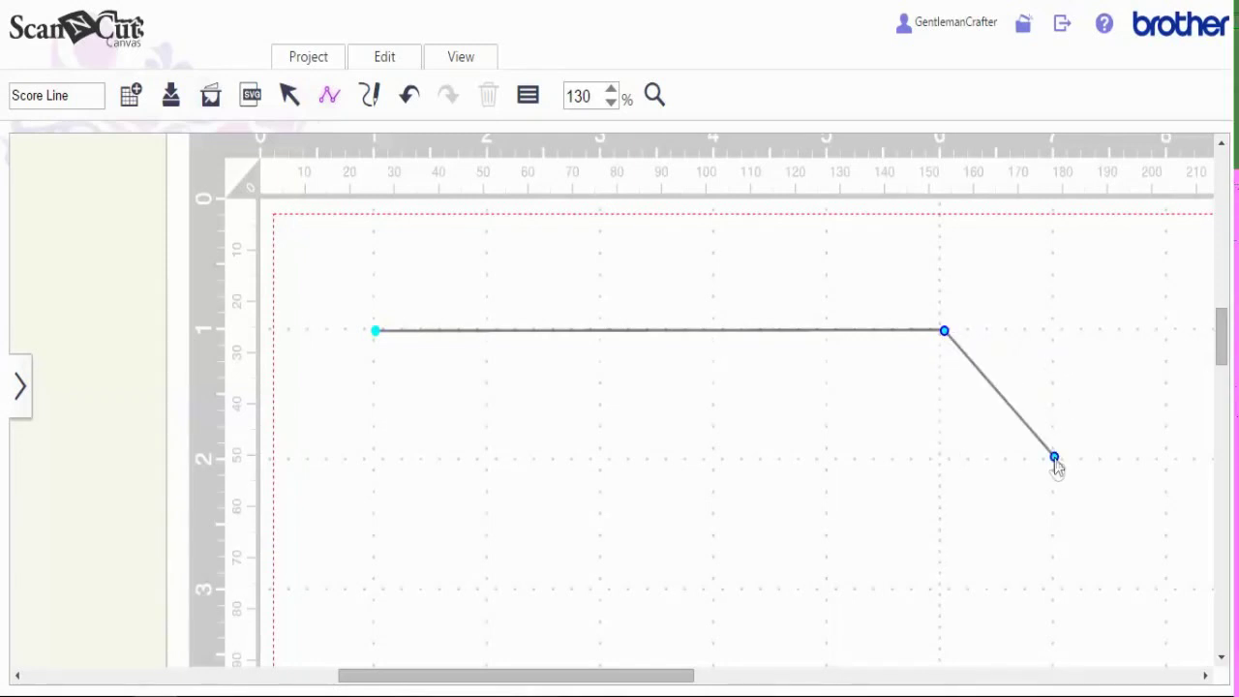
{"action": "double_click", "coordinate": [1055, 459]}
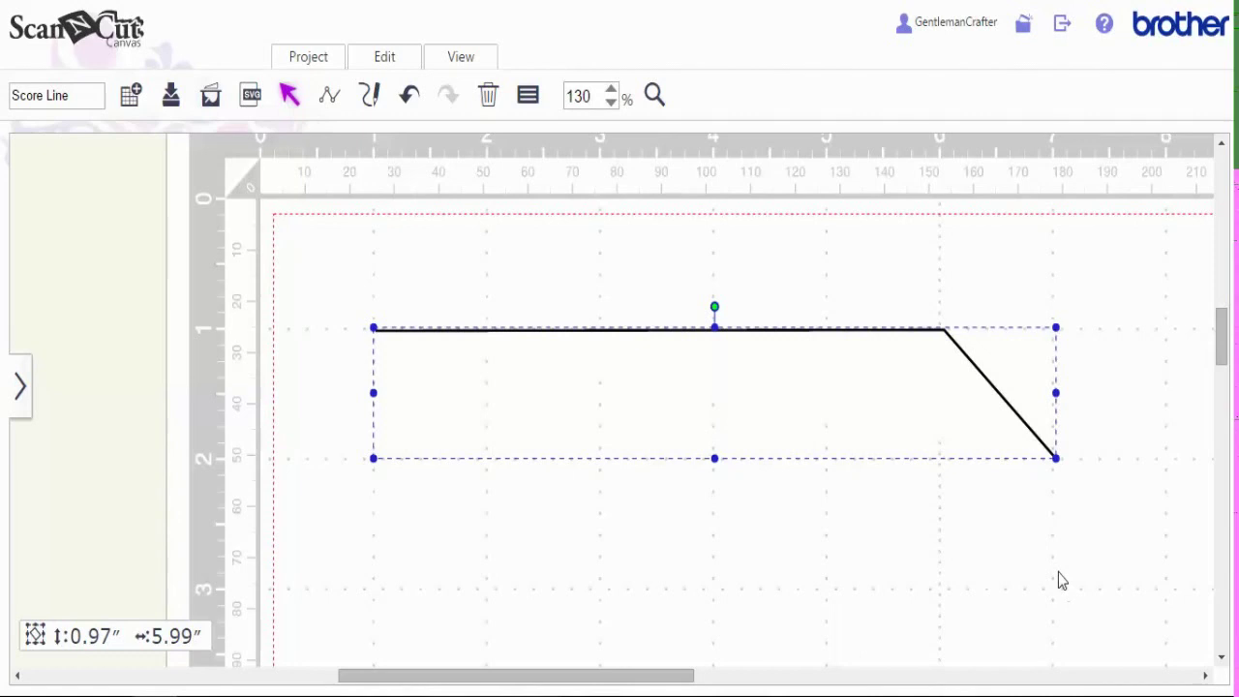
- Give the bent path the sparse, widely spaced dash pattern, after first trying medium dashes
{"action": "left_click", "coordinate": [528, 98]}
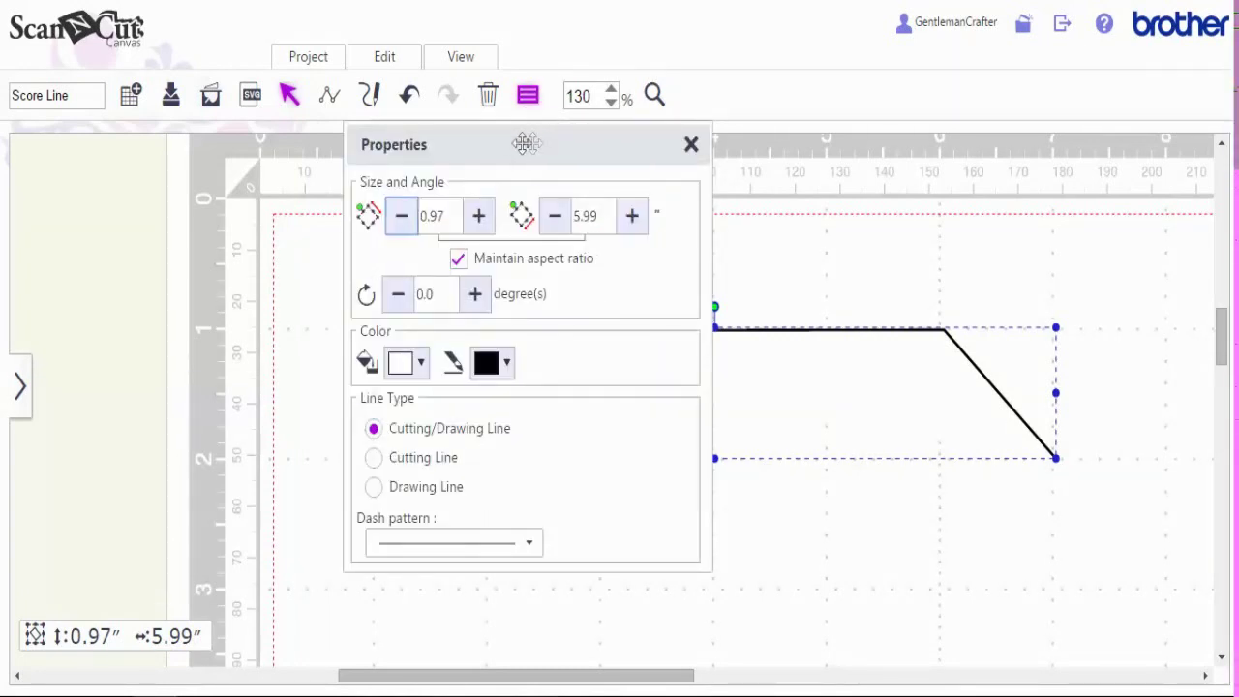
{"action": "left_click_drag", "start_coordinate": [526, 143], "coordinate": [256, 142]}
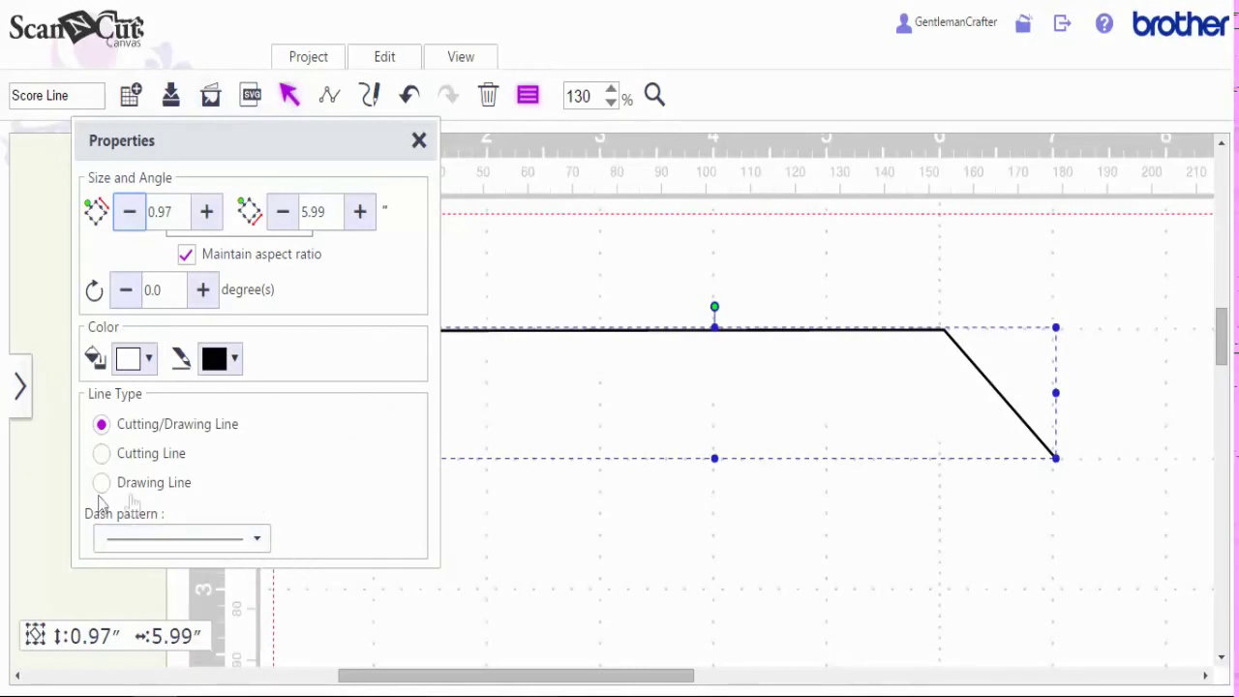
{"action": "left_click", "coordinate": [249, 544]}
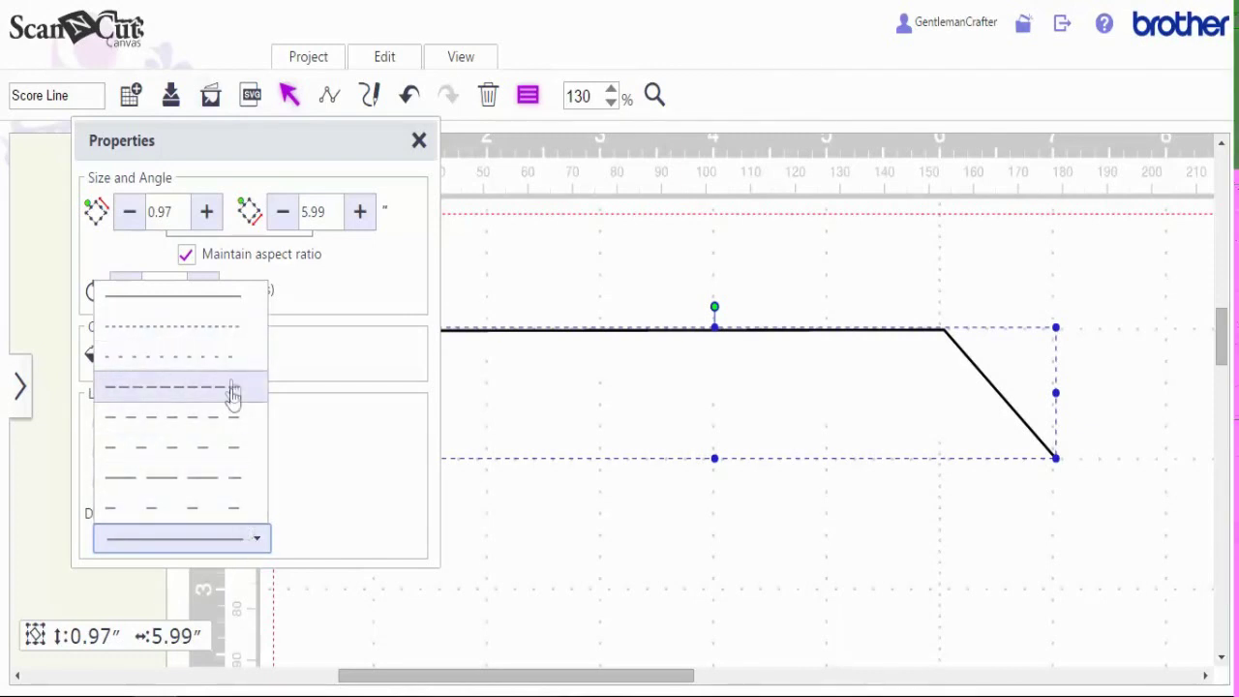
{"action": "left_click", "coordinate": [232, 430]}
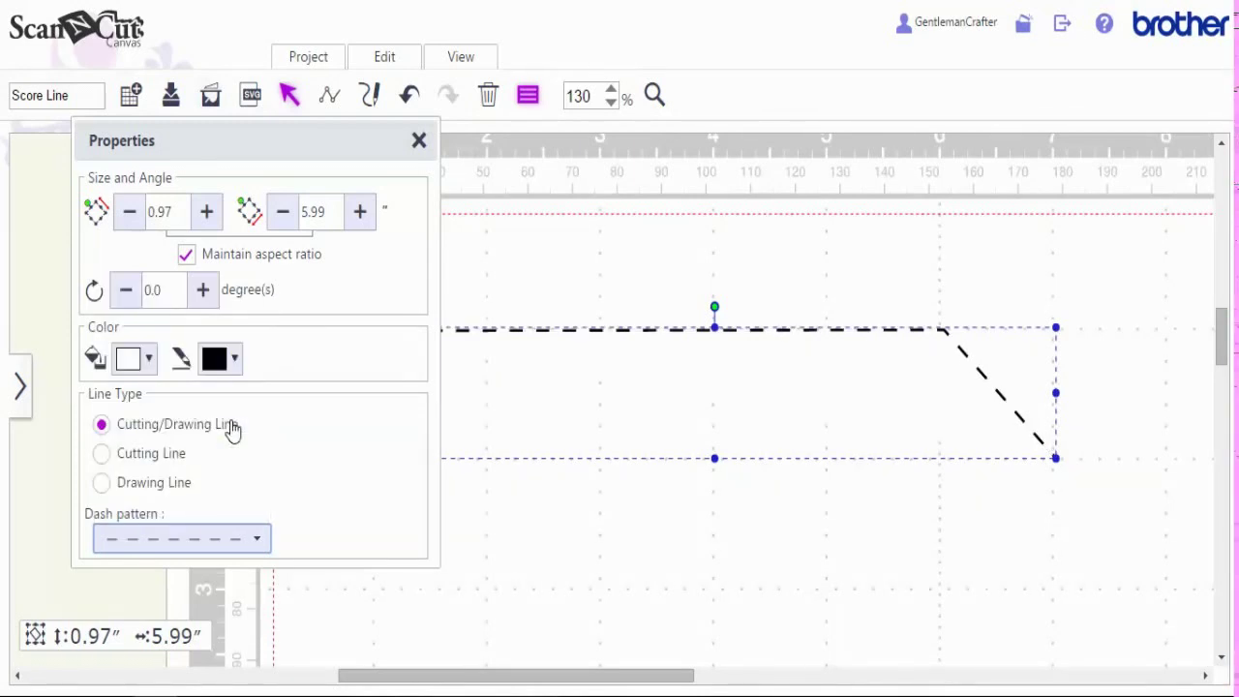
{"action": "left_click", "coordinate": [254, 541]}
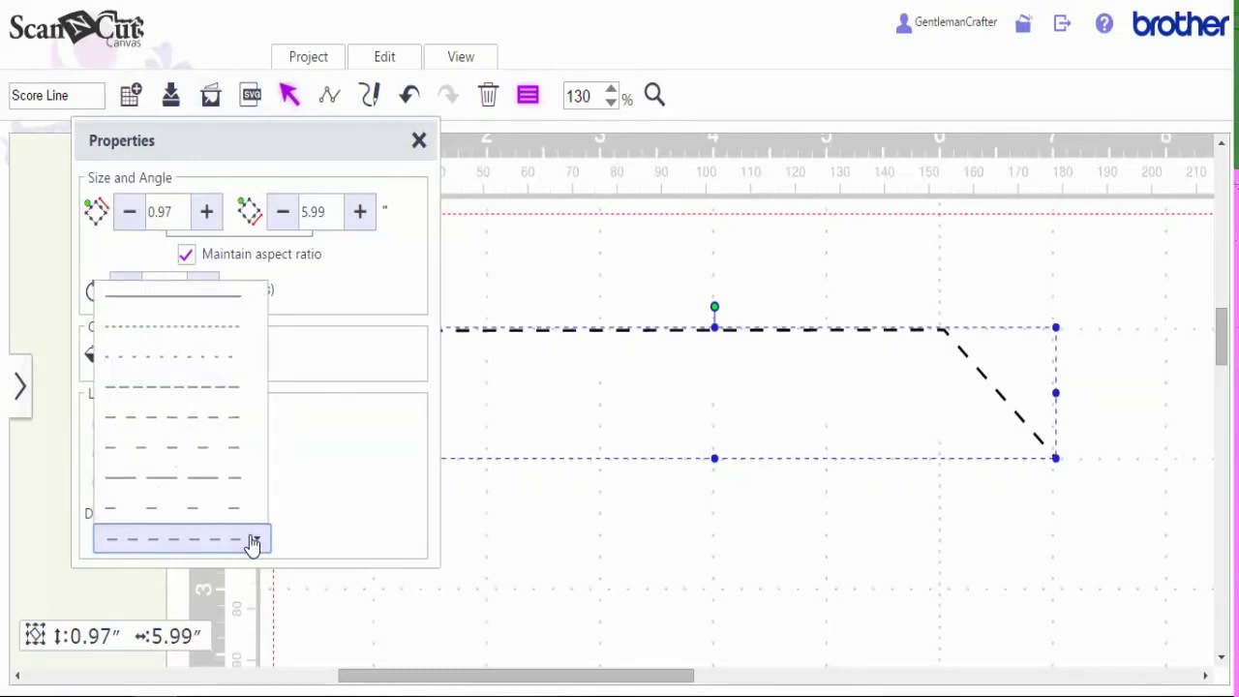
{"action": "left_click", "coordinate": [244, 519]}
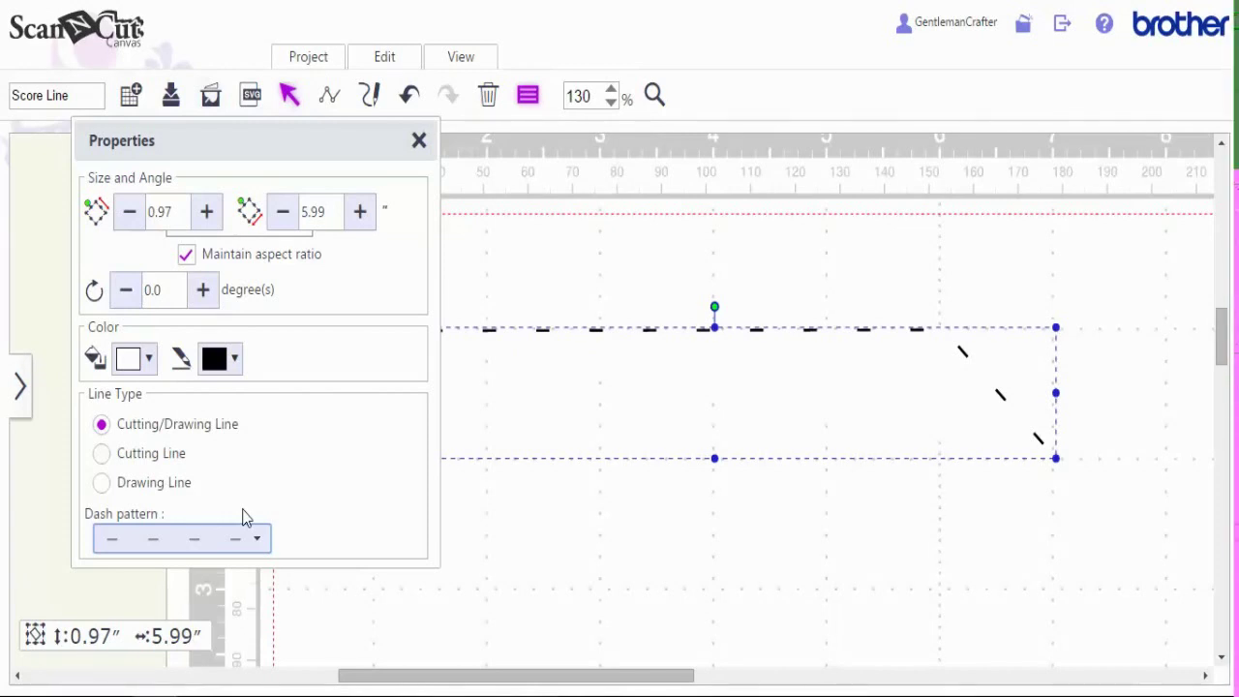
- Resize the dashed path to about 4.81 in by 1.02 in, undoing a trial rotation
{"action": "left_click_drag", "start_coordinate": [1056, 392], "coordinate": [897, 429]}
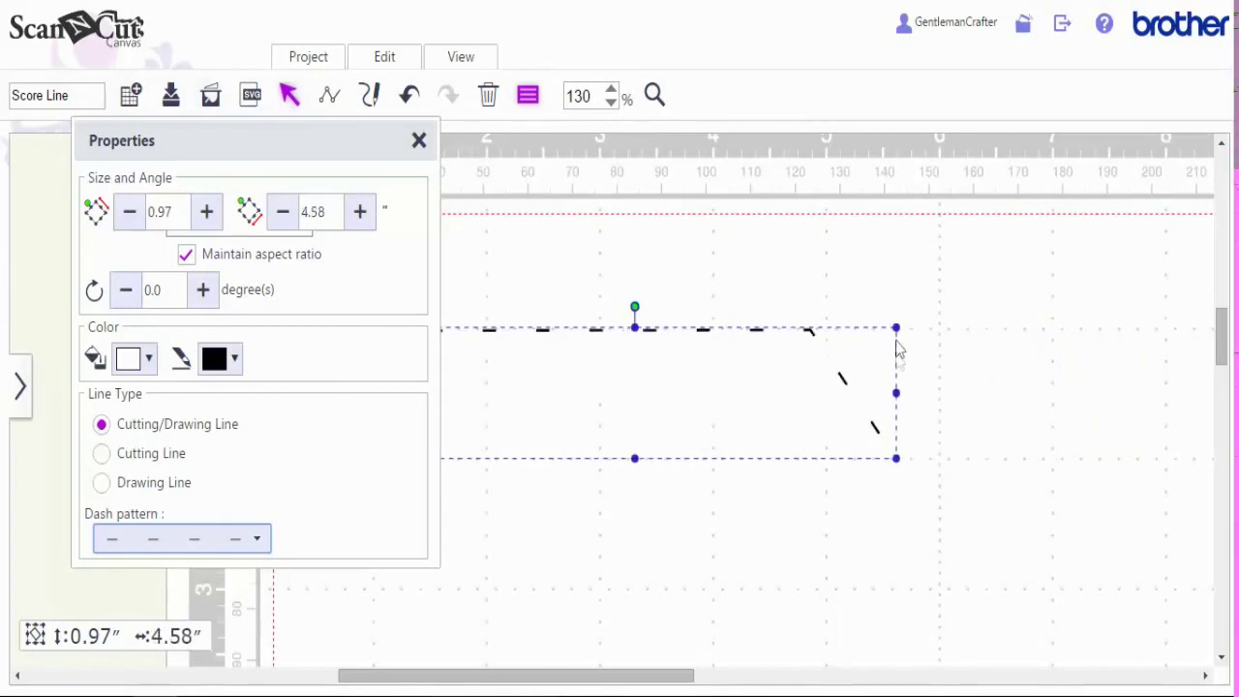
{"action": "left_click_drag", "start_coordinate": [896, 327], "coordinate": [923, 340]}
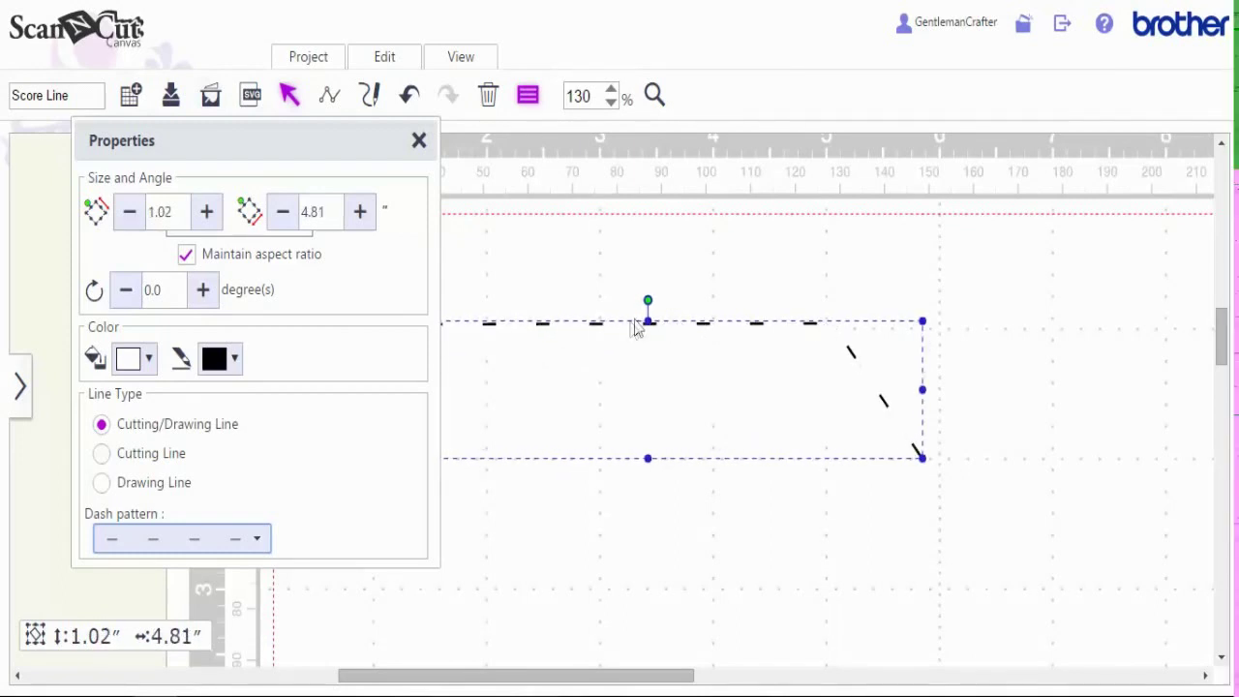
{"action": "left_click_drag", "start_coordinate": [646, 299], "coordinate": [663, 341]}
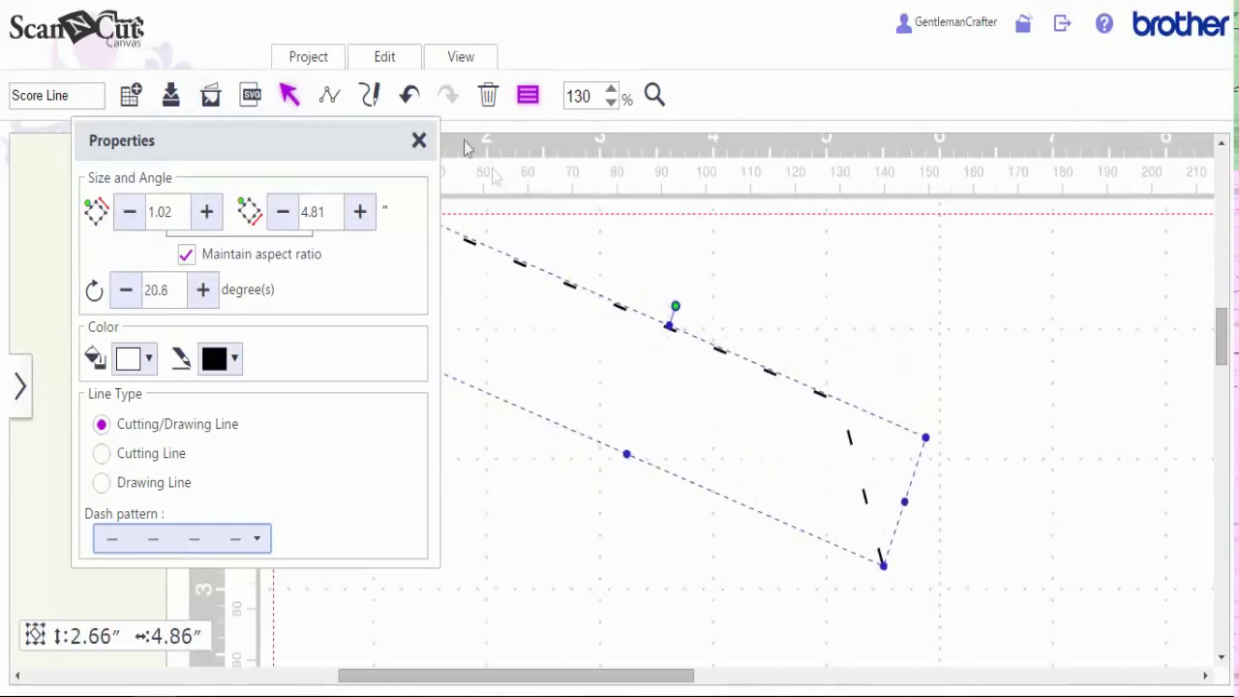
{"action": "left_click", "coordinate": [411, 96]}
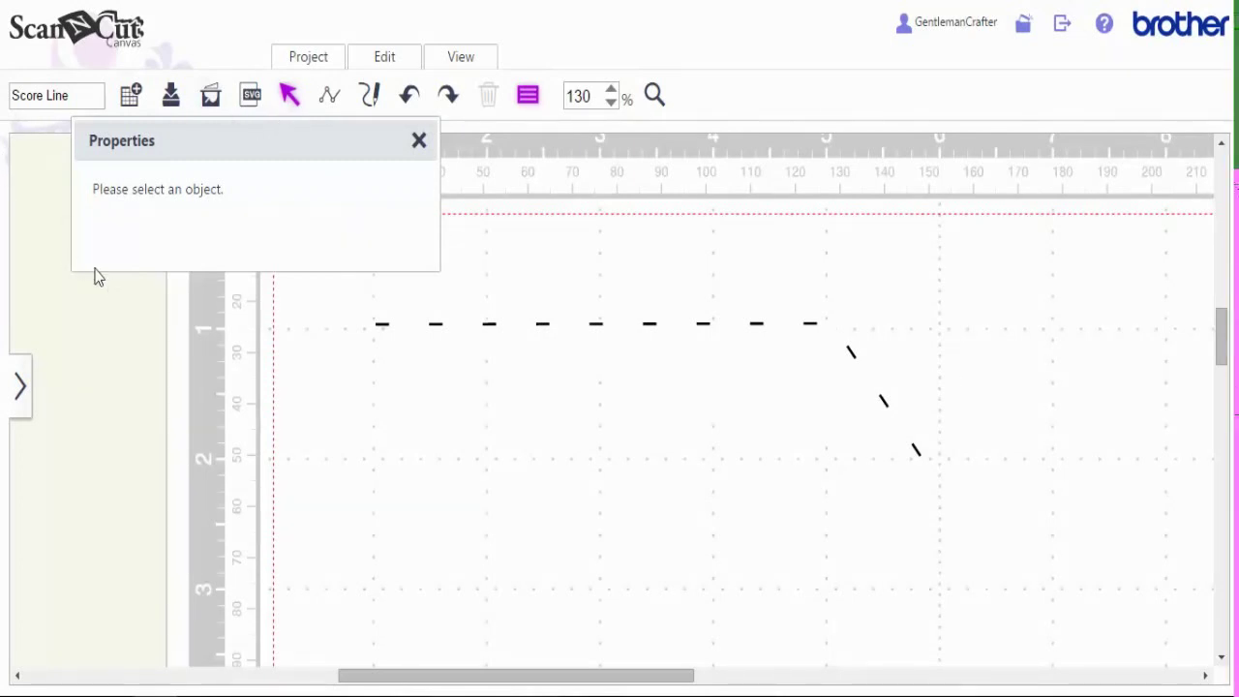
- Set the dashed score line's width to 5.50 in, then delete it from the mat
{"action": "left_click", "coordinate": [547, 325]}
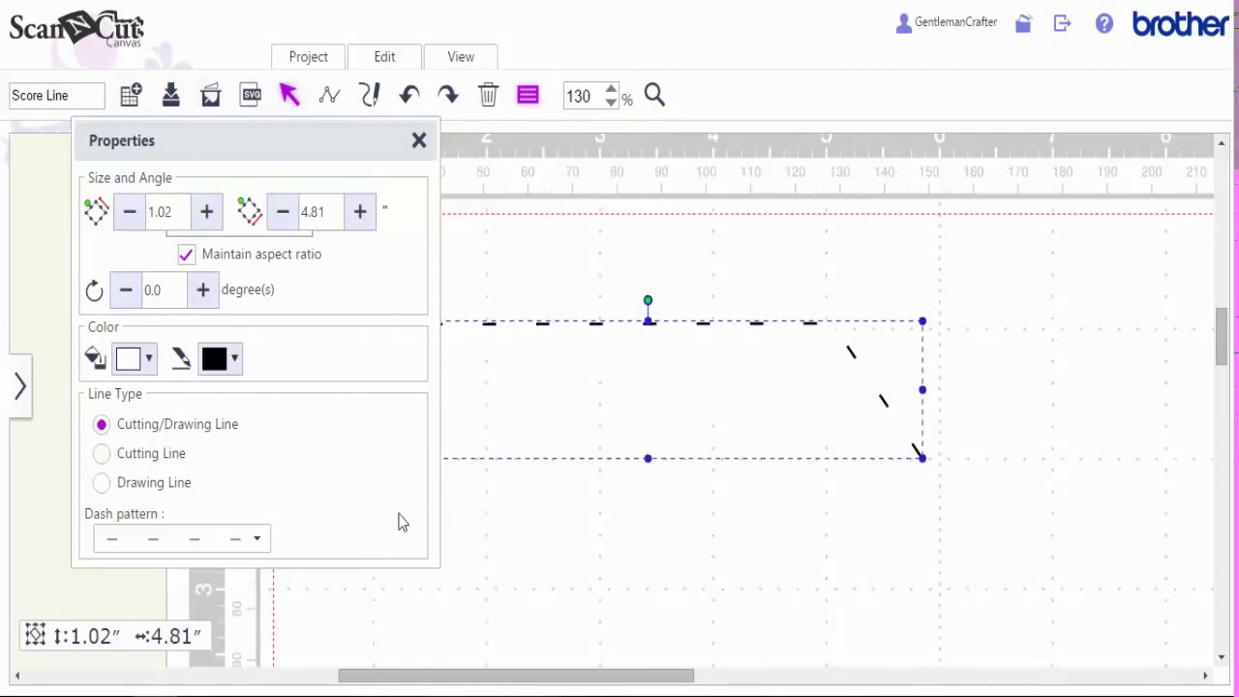
{"action": "left_click", "coordinate": [357, 216]}
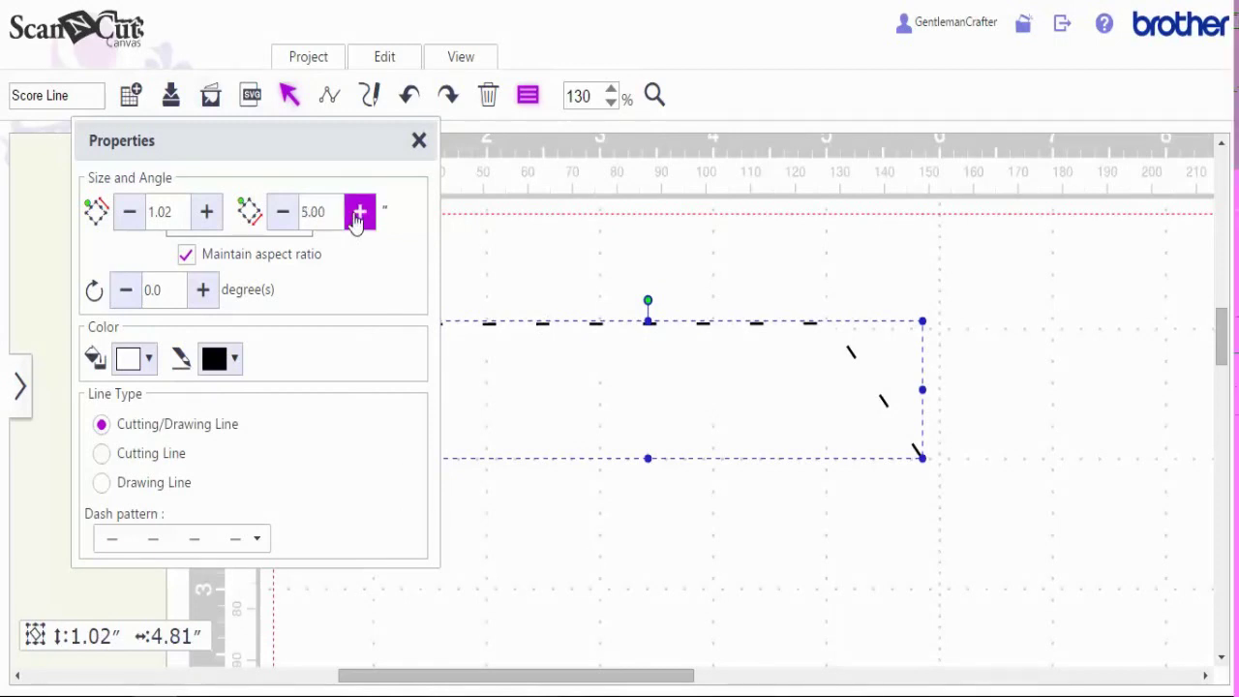
{"action": "left_click", "coordinate": [283, 214]}
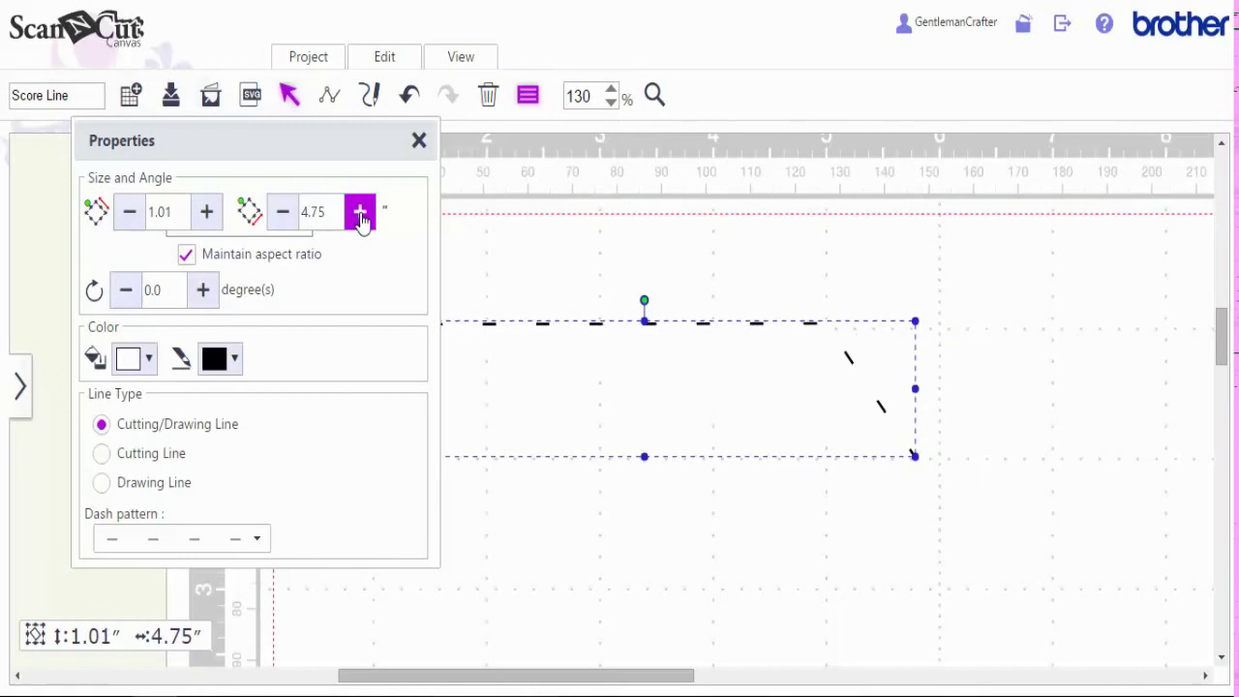
{"action": "left_click", "coordinate": [360, 215]}
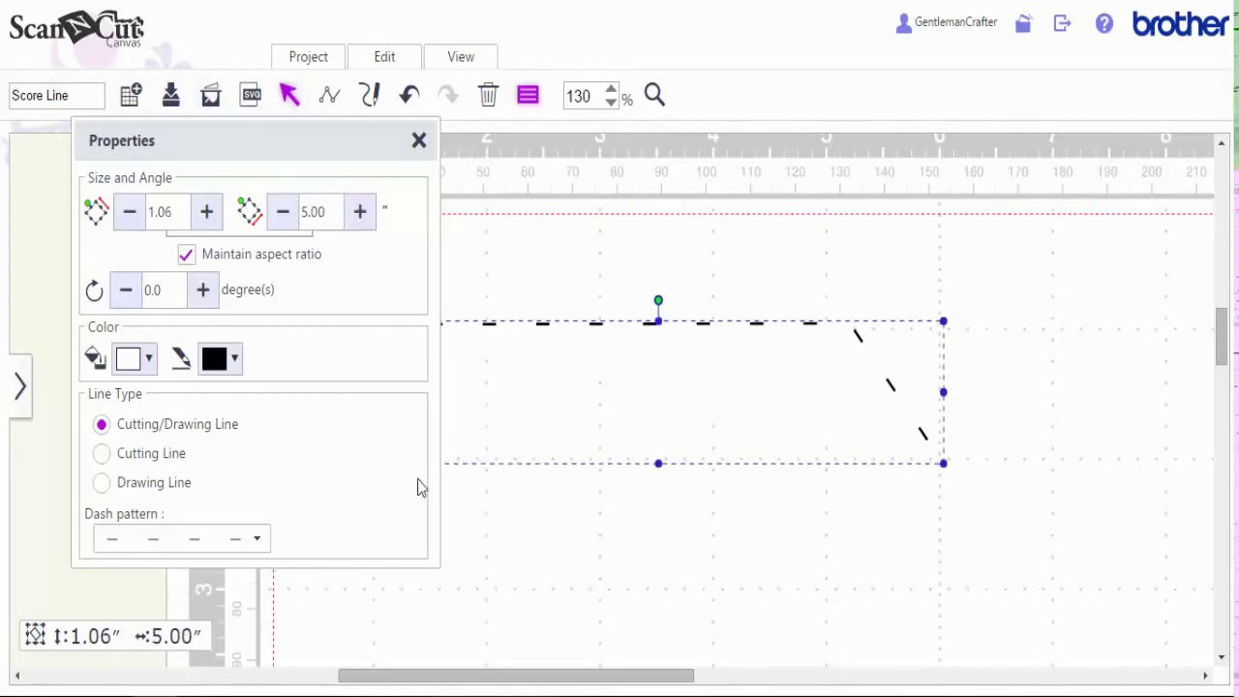
{"action": "left_click", "coordinate": [361, 215]}
{"action": "left_click", "coordinate": [361, 215]}
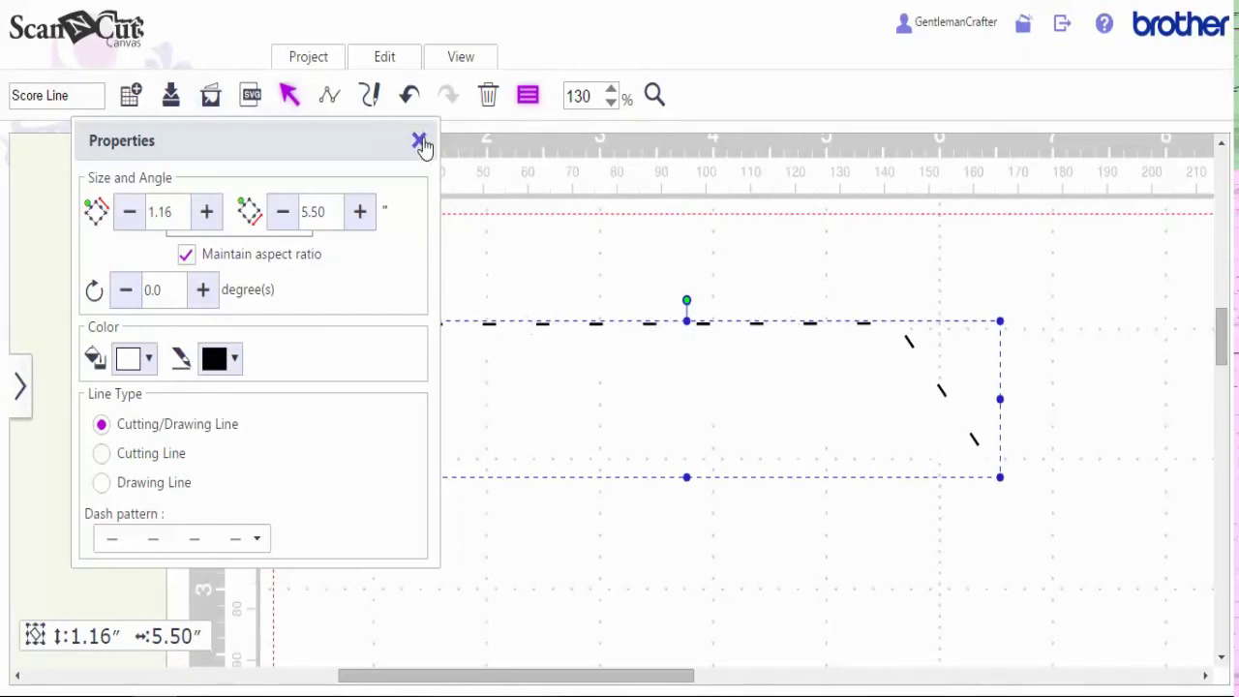
{"action": "left_click", "coordinate": [419, 141]}
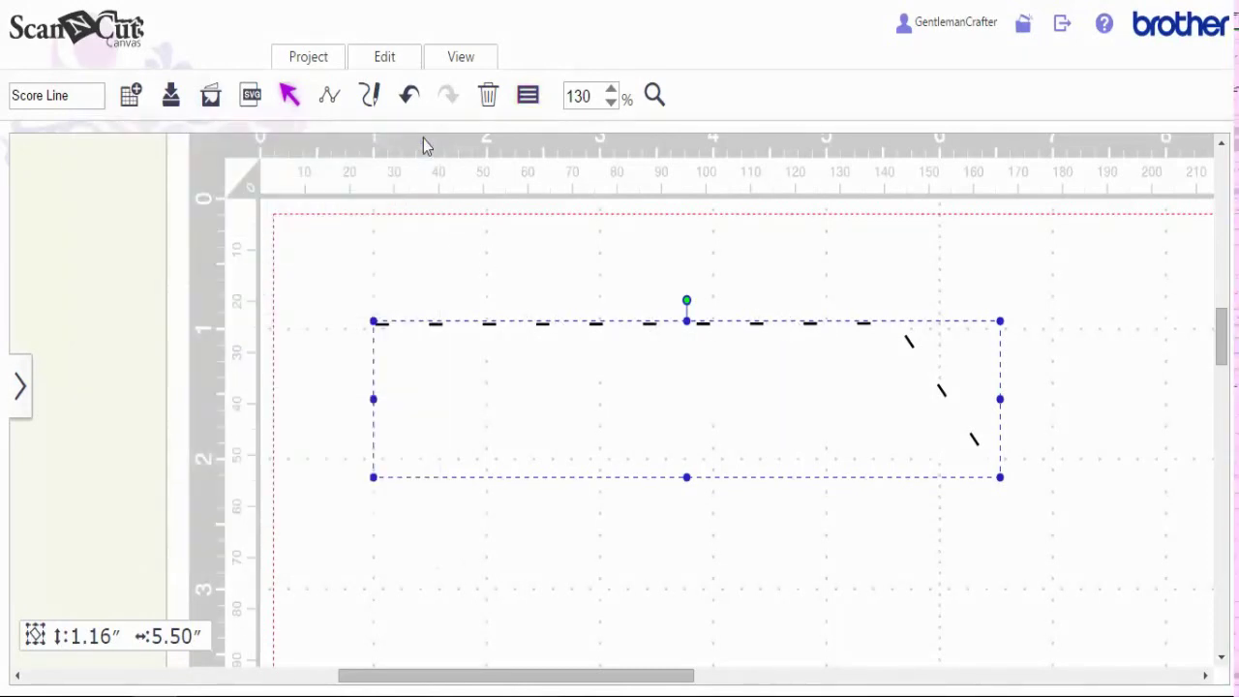
{"action": "left_click", "coordinate": [489, 103]}
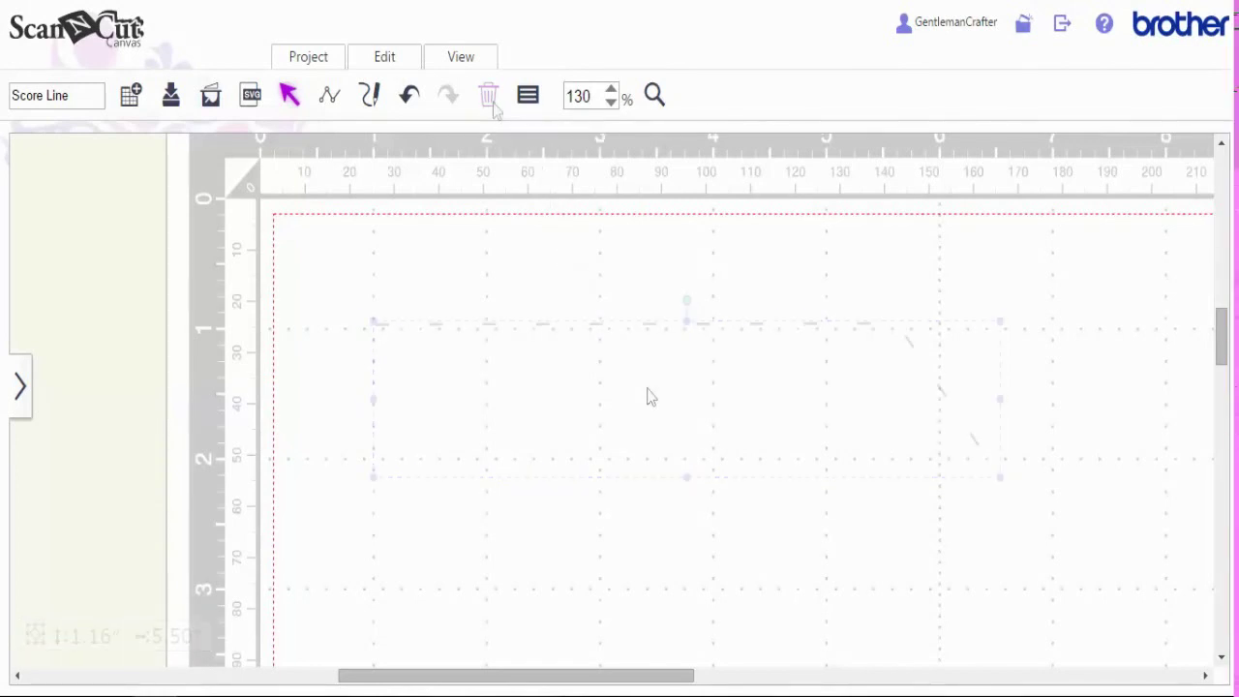